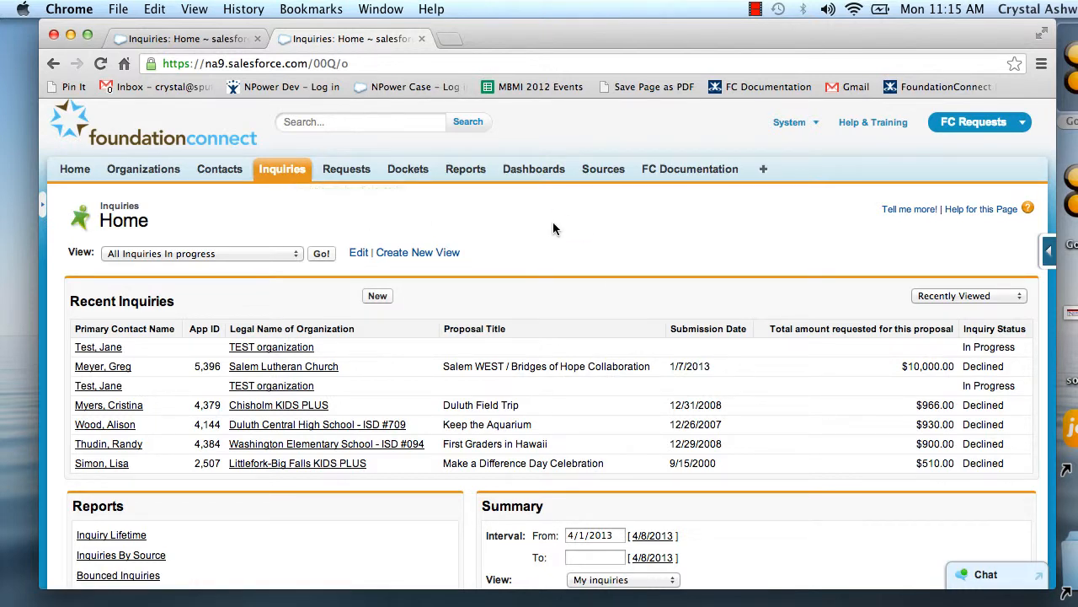
Open the setup list of Lead fields from the Inquiries home page and check the object's name.
click(1049, 257)
click(907, 279)
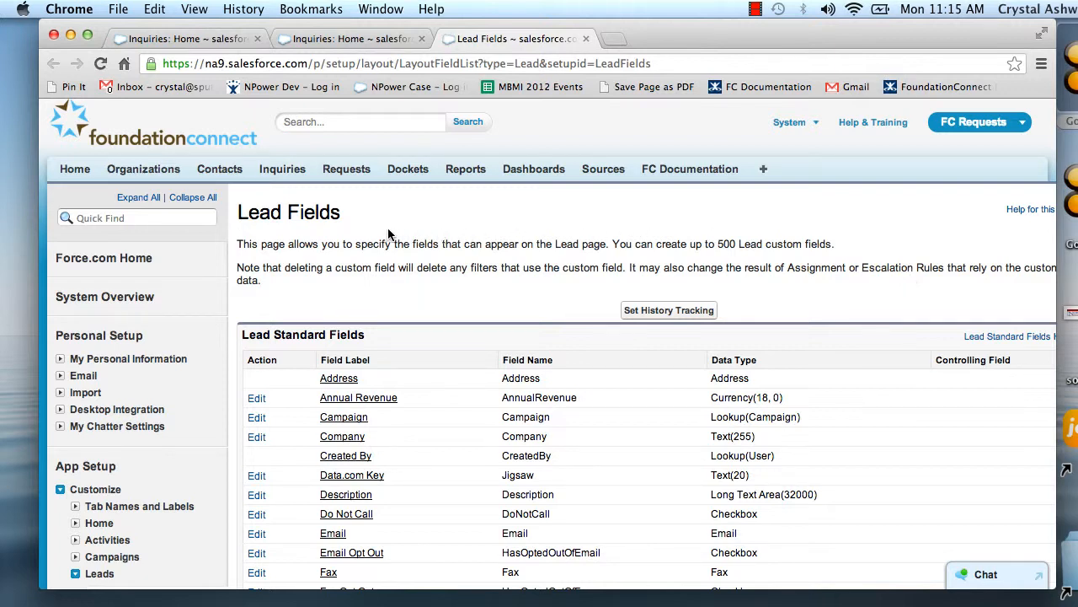
drag(284, 213, 239, 211)
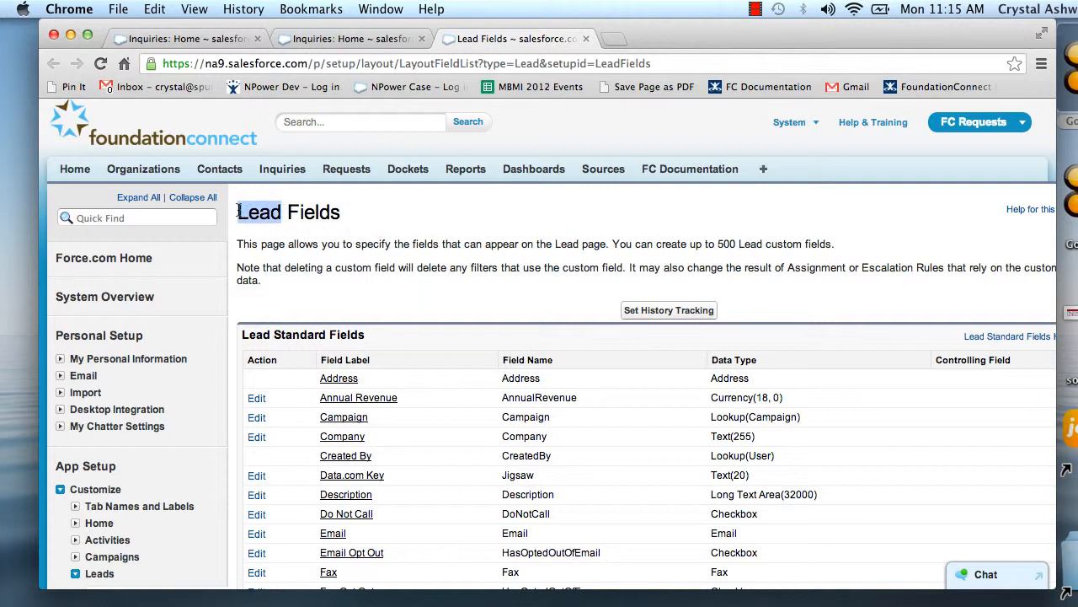
click(364, 264)
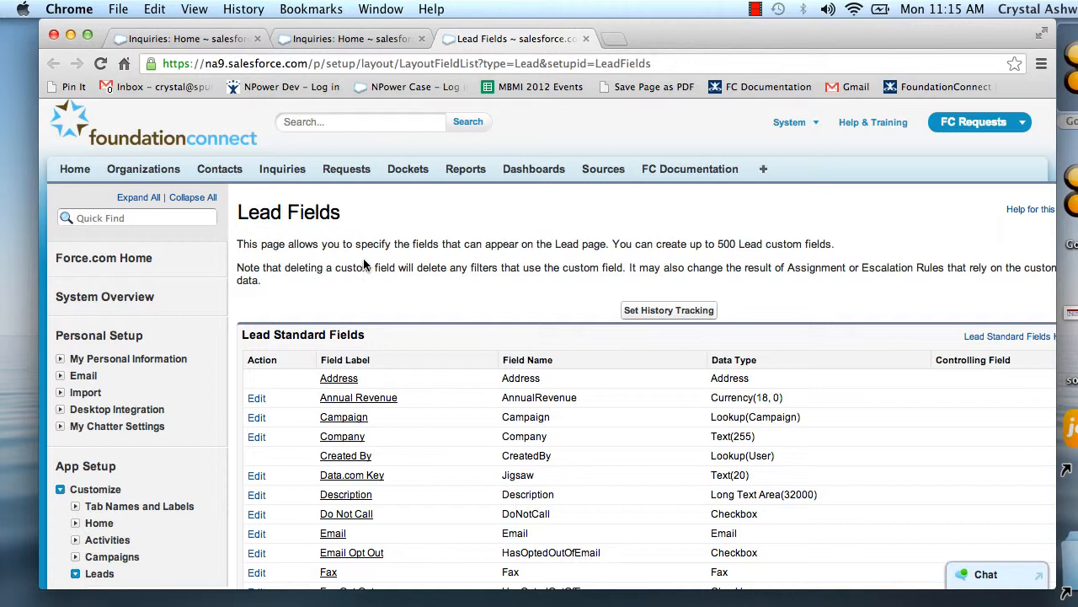
Find the EIN field among the Lead custom fields and copy its API name FGM_Base__EIN__c.
scroll(364, 264, down, 10)
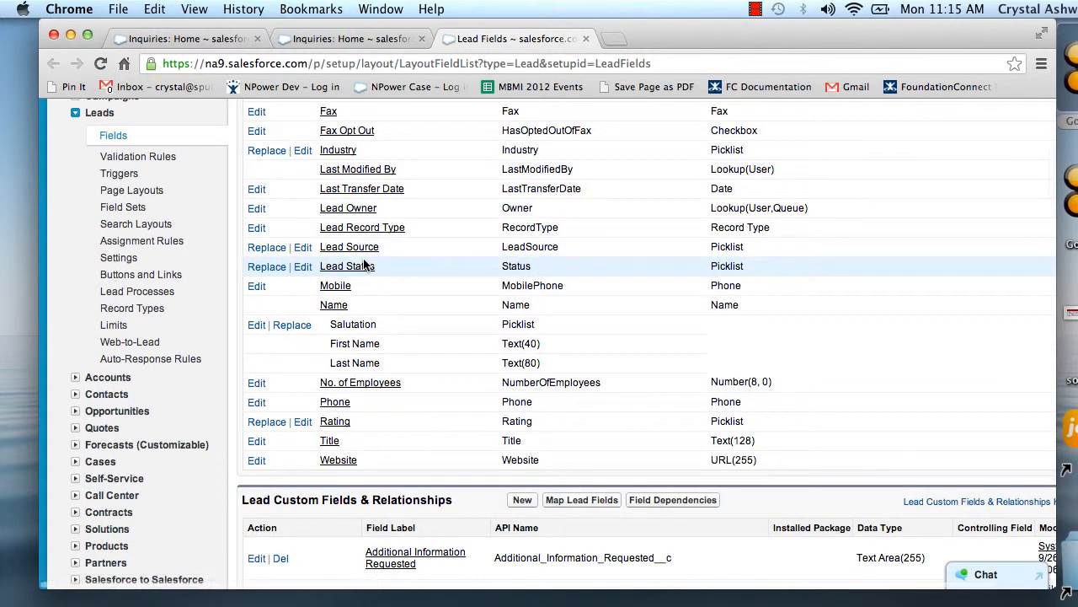
scroll(364, 265, down, 6)
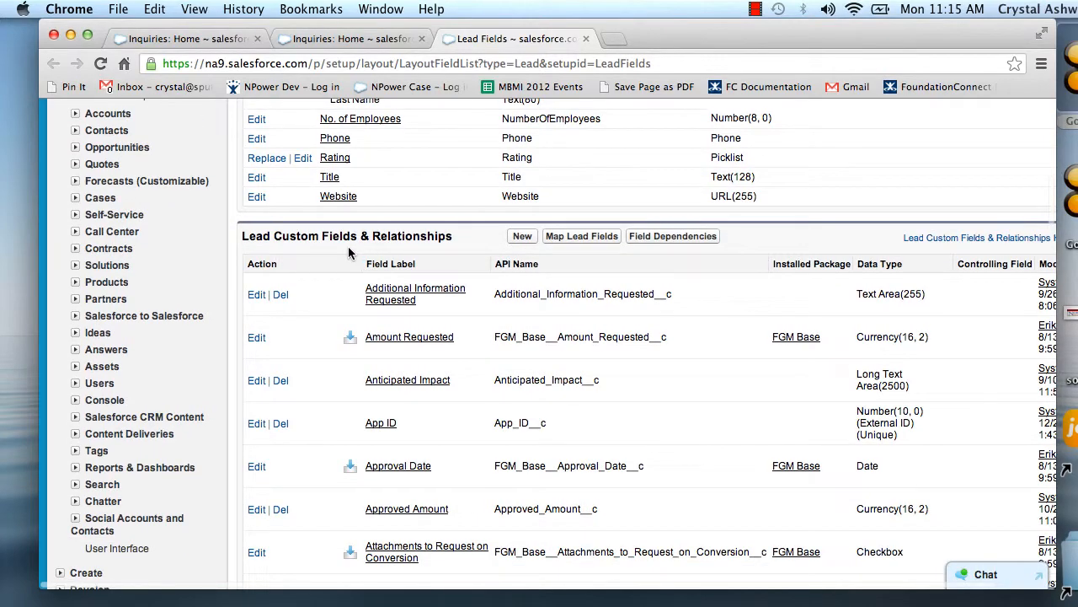
scroll(351, 245, down, 8)
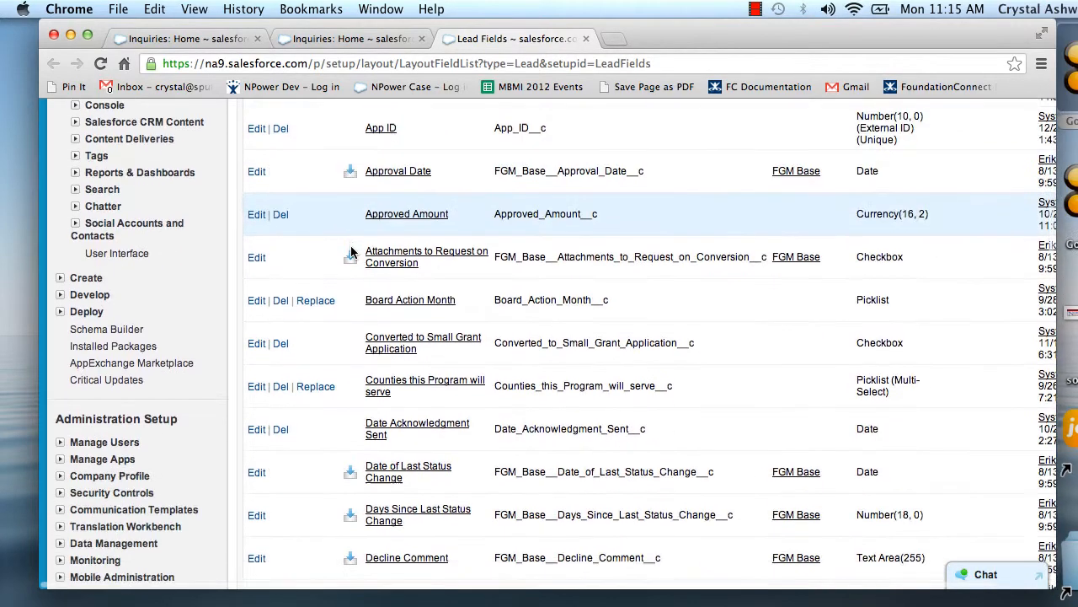
scroll(352, 251, down, 10)
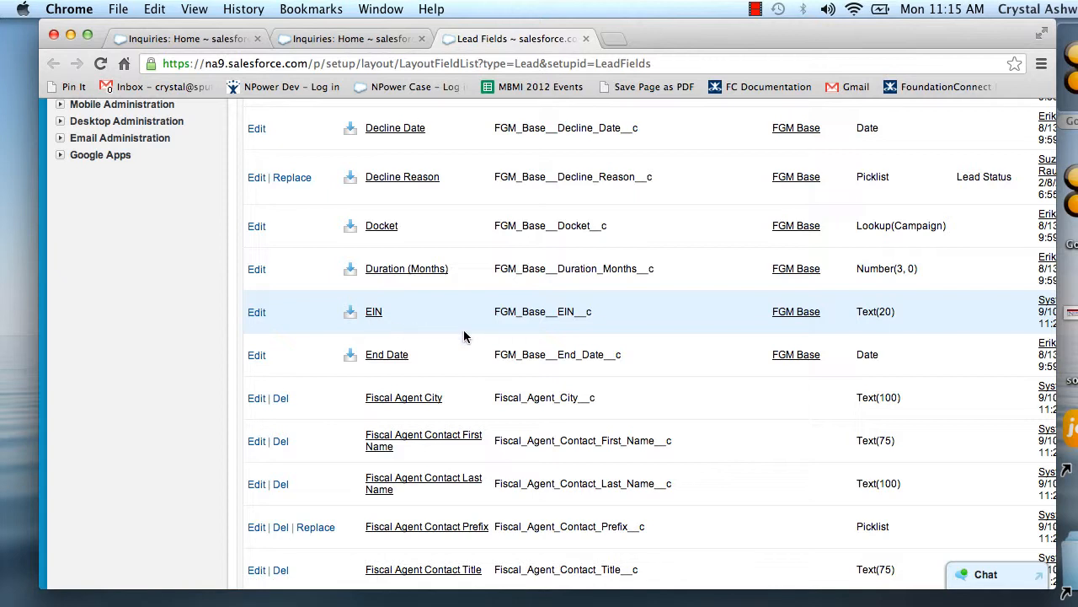
mouse_move(494, 310)
mouse_down()
mouse_move(601, 313)
mouse_move(495, 311)
mouse_up()
click(591, 318)
key(super+c)
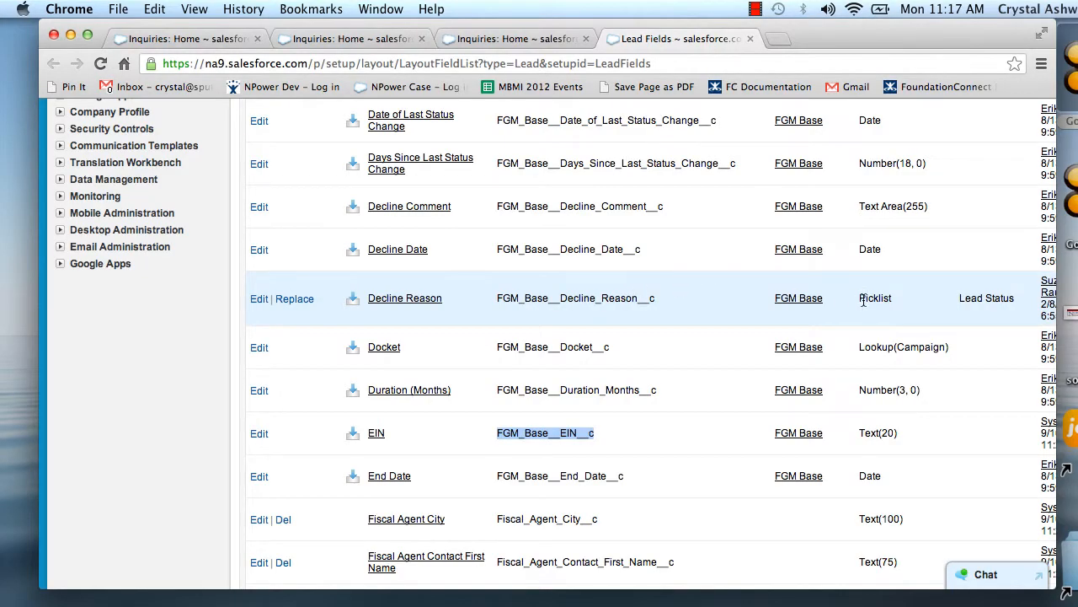
Switch to the FC Portal Management application and start a new portal field.
scroll(768, 189, up, 15)
scroll(768, 193, up, 10)
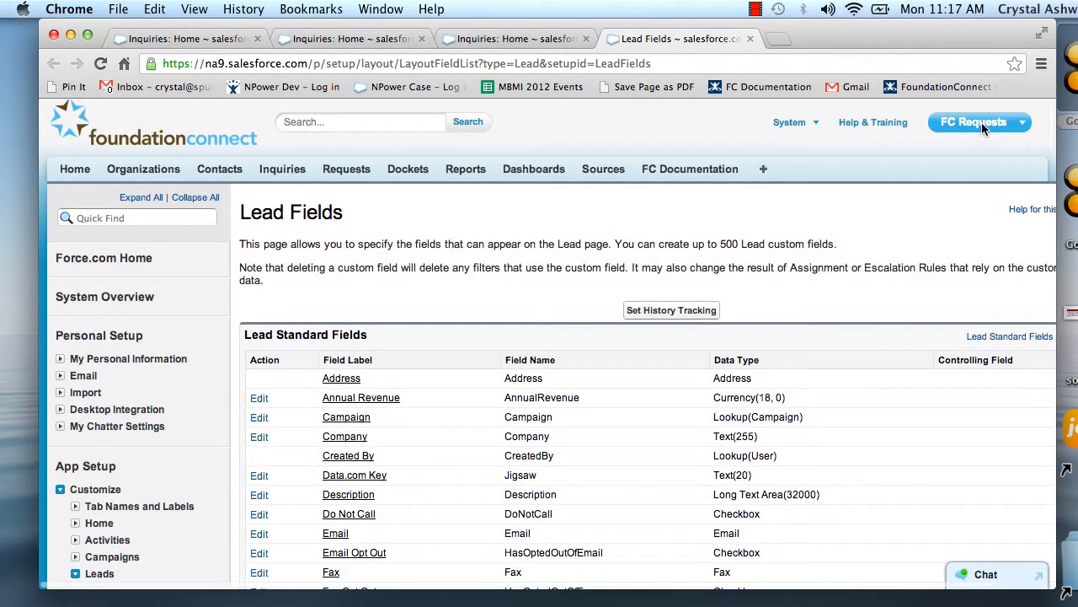
click(981, 124)
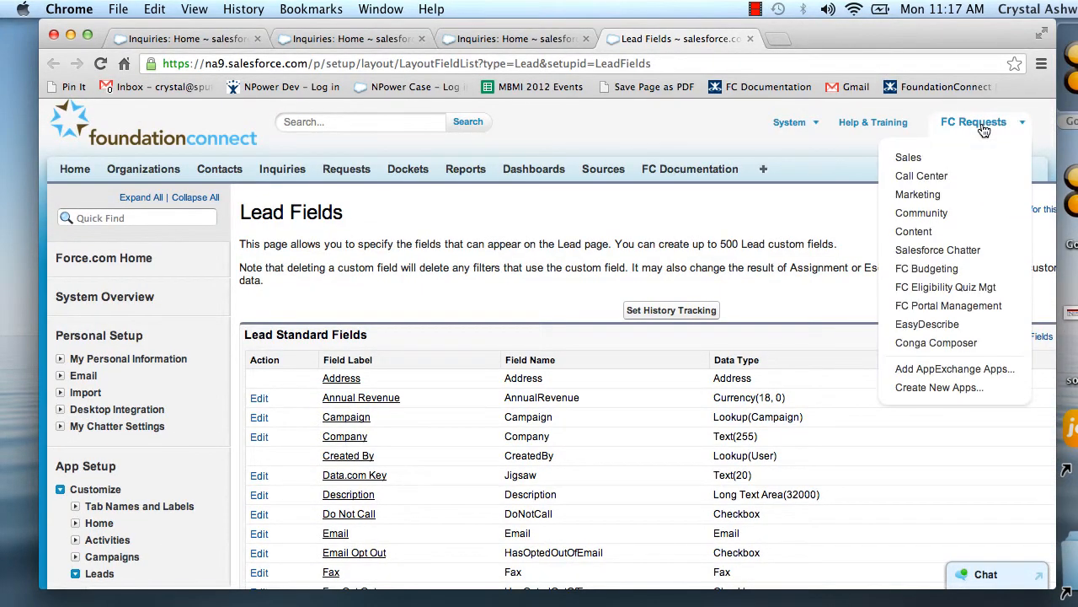
click(924, 308)
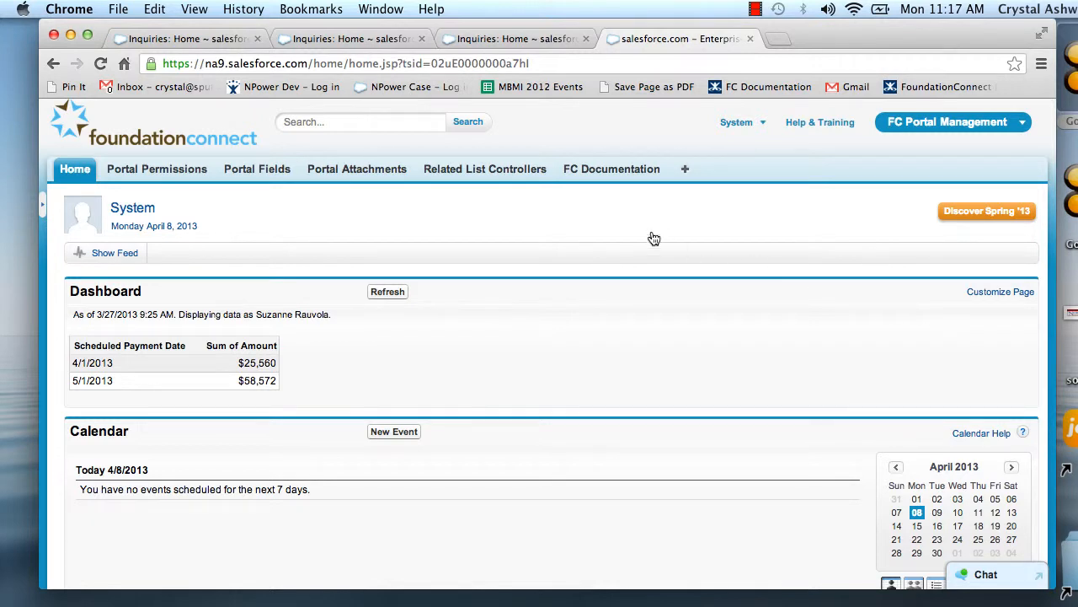
click(270, 167)
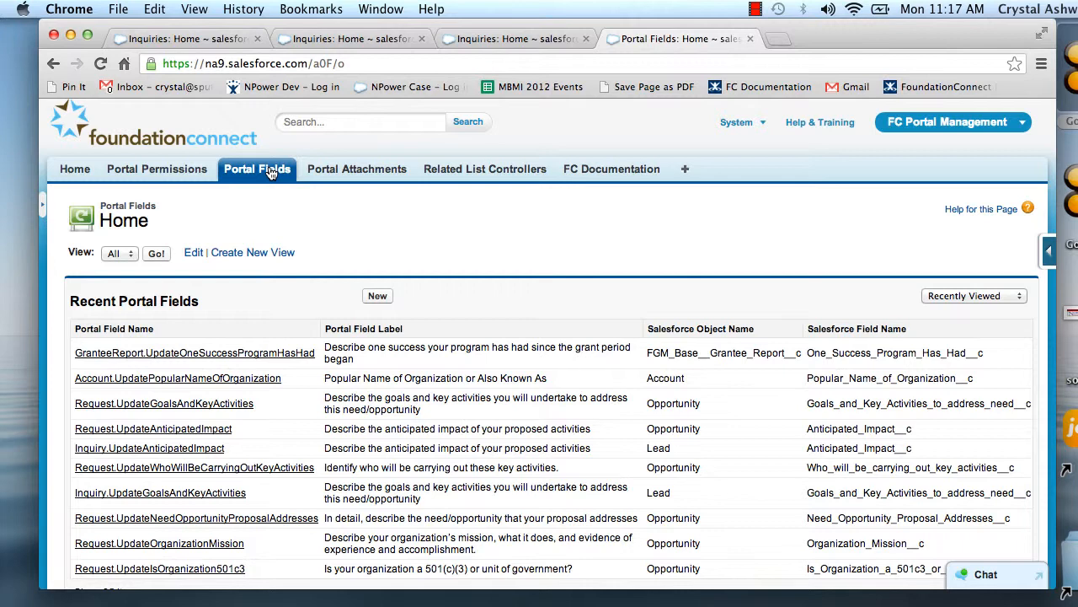
click(377, 299)
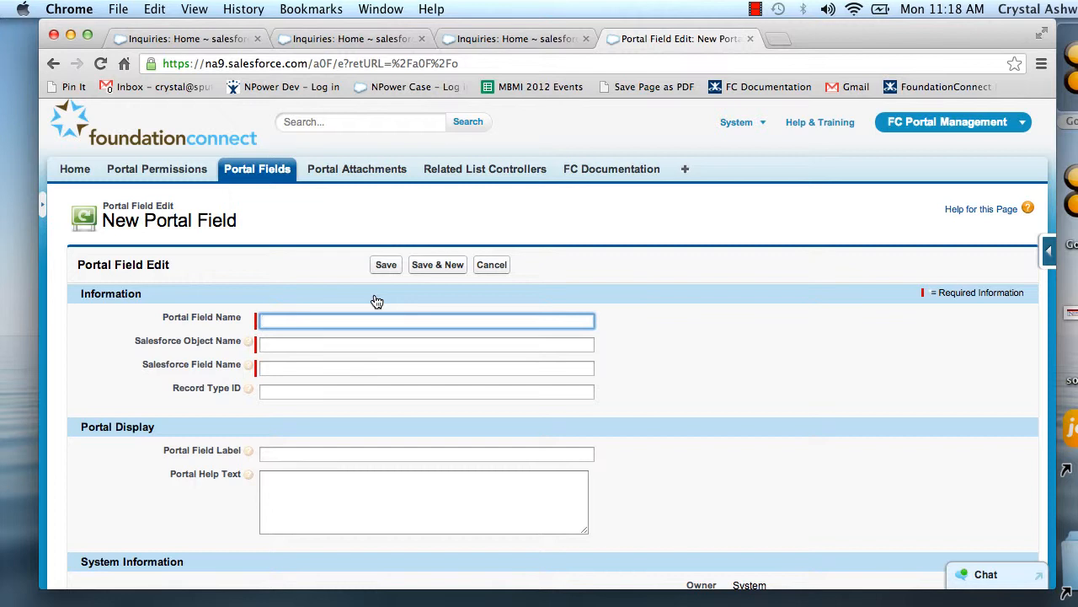
Set the portal field name to Inquiry.UpdateEIN, the Salesforce object name to Lead and the Salesforce field name to FGM_Base__EIN__c.
text(Inquiry)
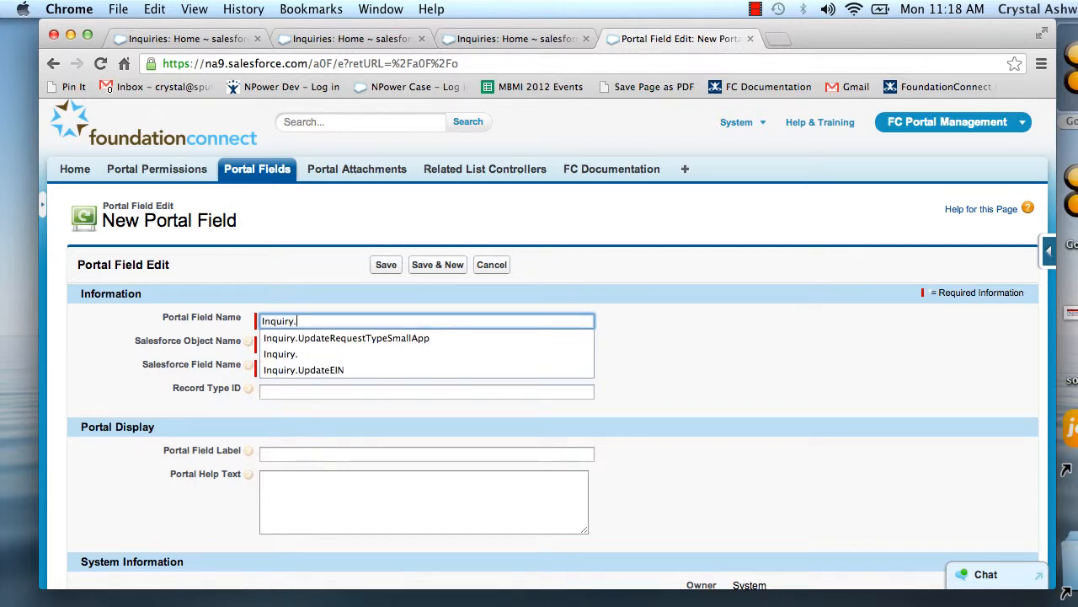
text(.UpdateEIN)
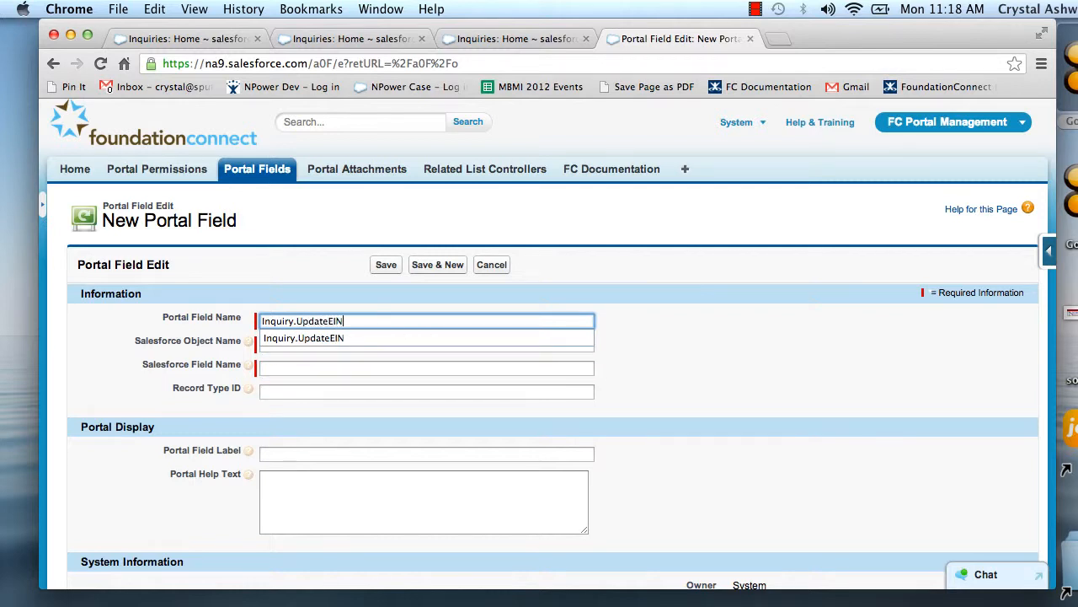
key(Tab)
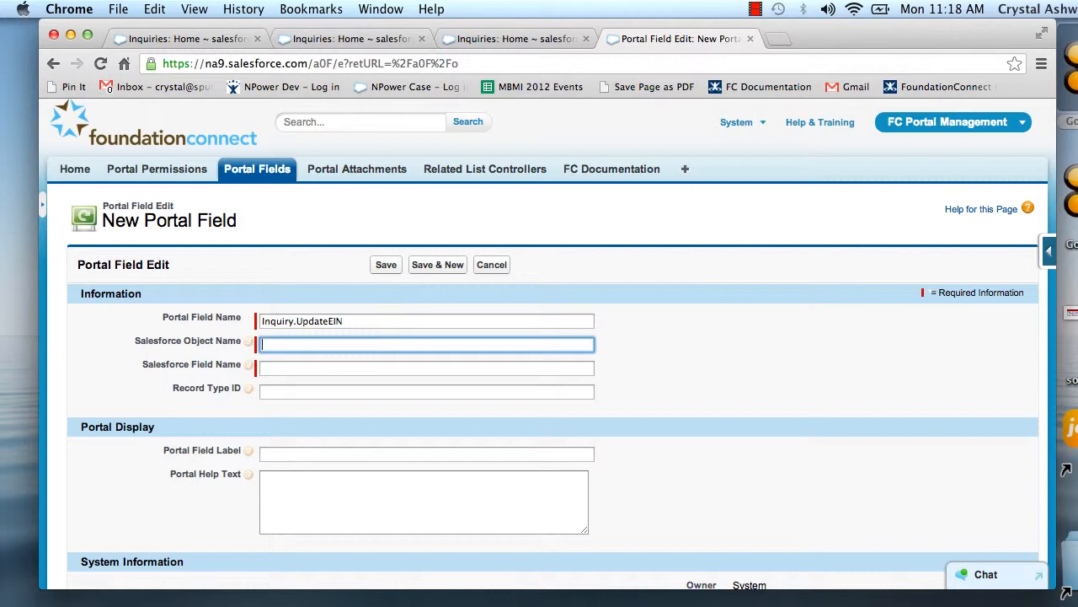
text(Lead)
key(Tab)
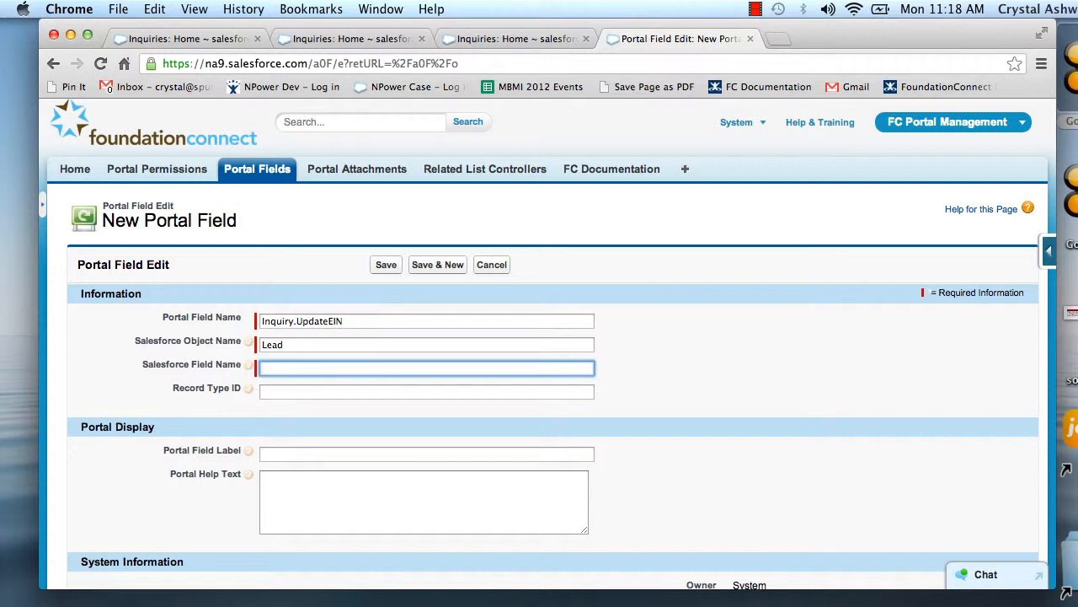
key(super+v)
key(Tab)
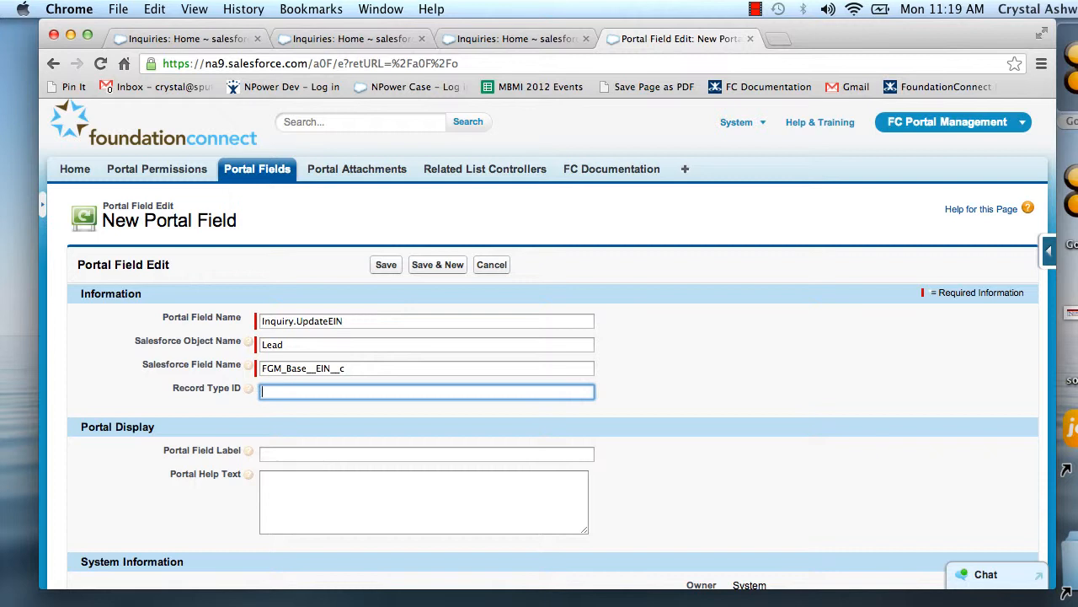
Label the portal field Employer Identification Number, add the help text "Please enter your Employer Identification Number in this format xx-xxxxxxx", and save it.
key(Tab)
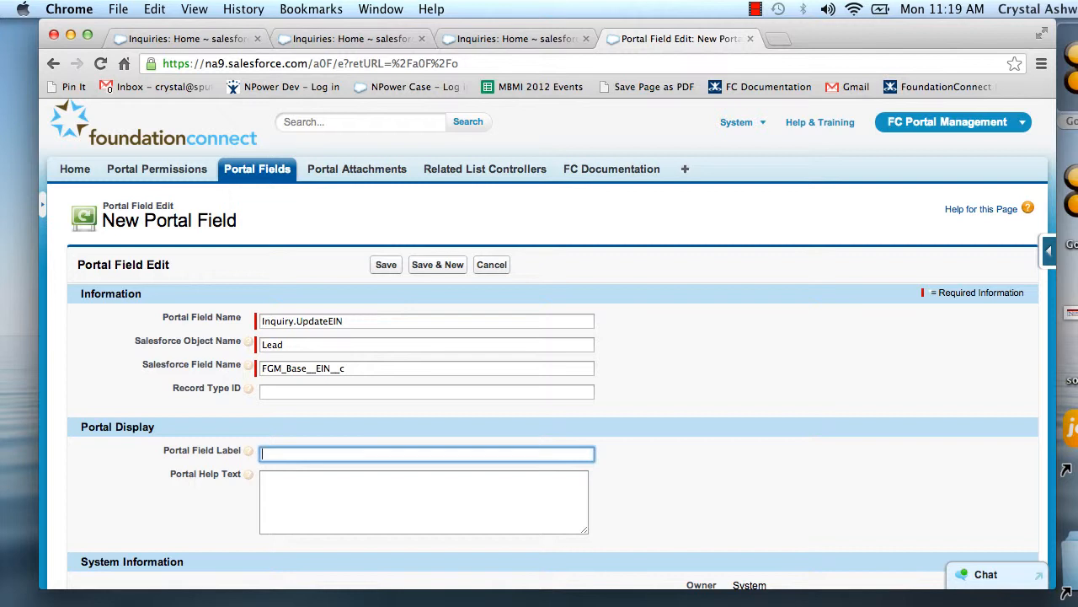
text(Emp)
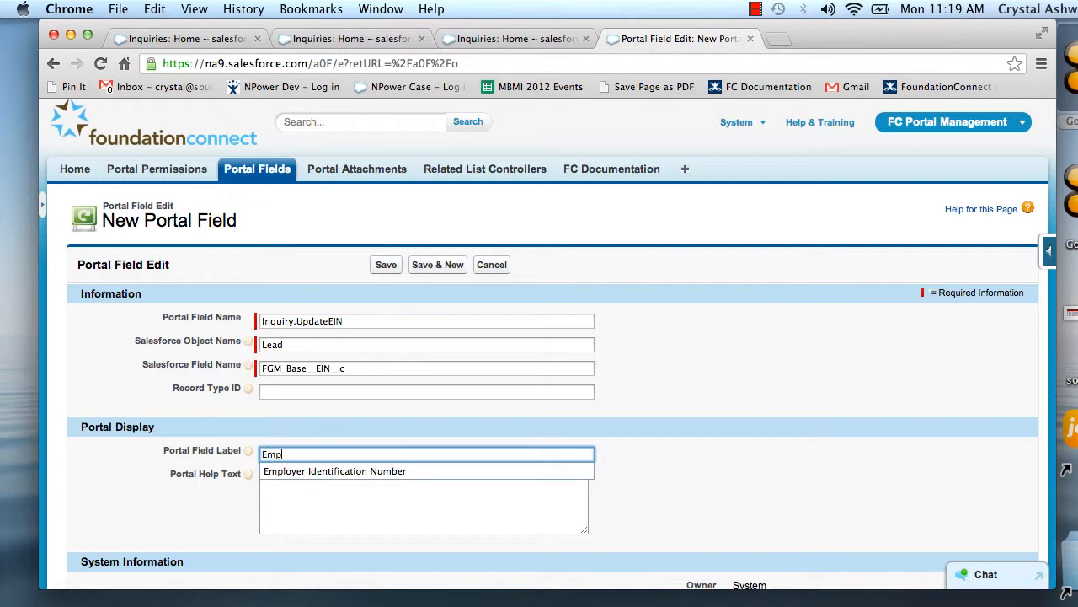
key(Down)
key(Return)
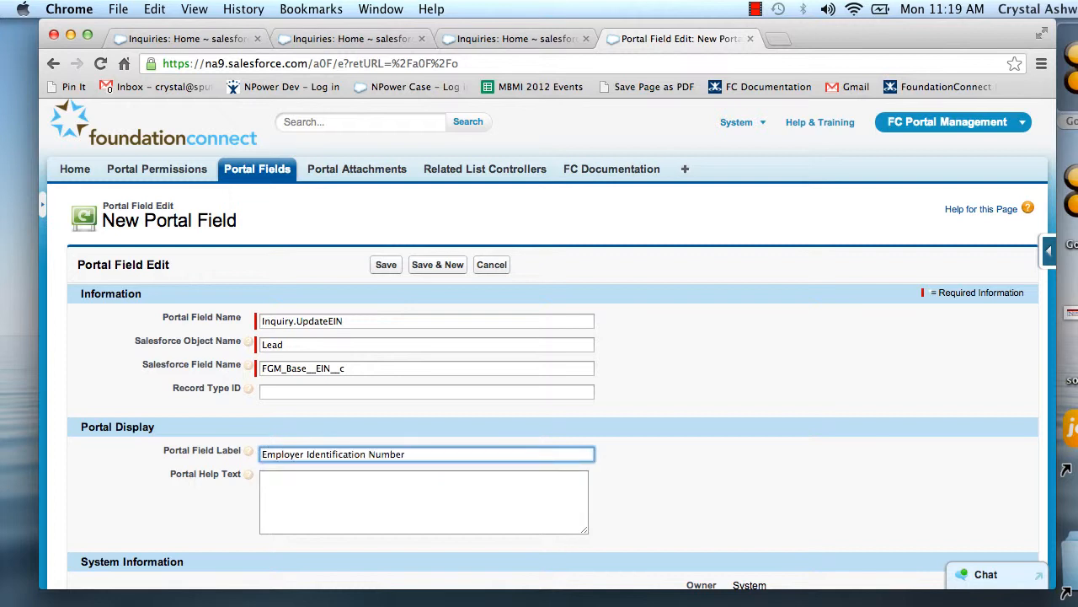
key(Tab)
text(Please enter your Employer Identification Number in this format xx-)
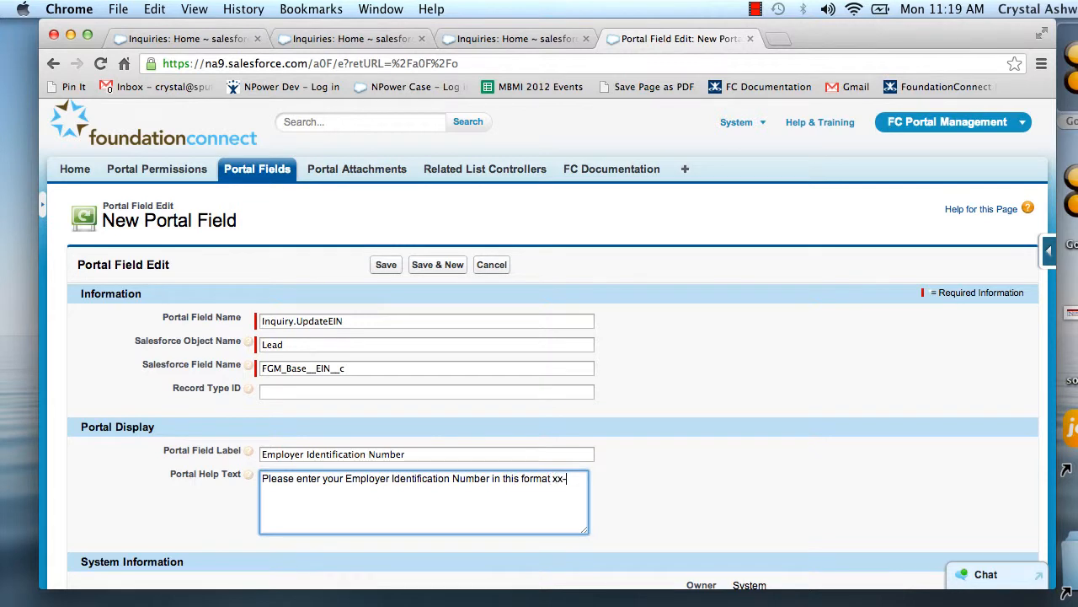
text(xxxxxxx)
click(387, 264)
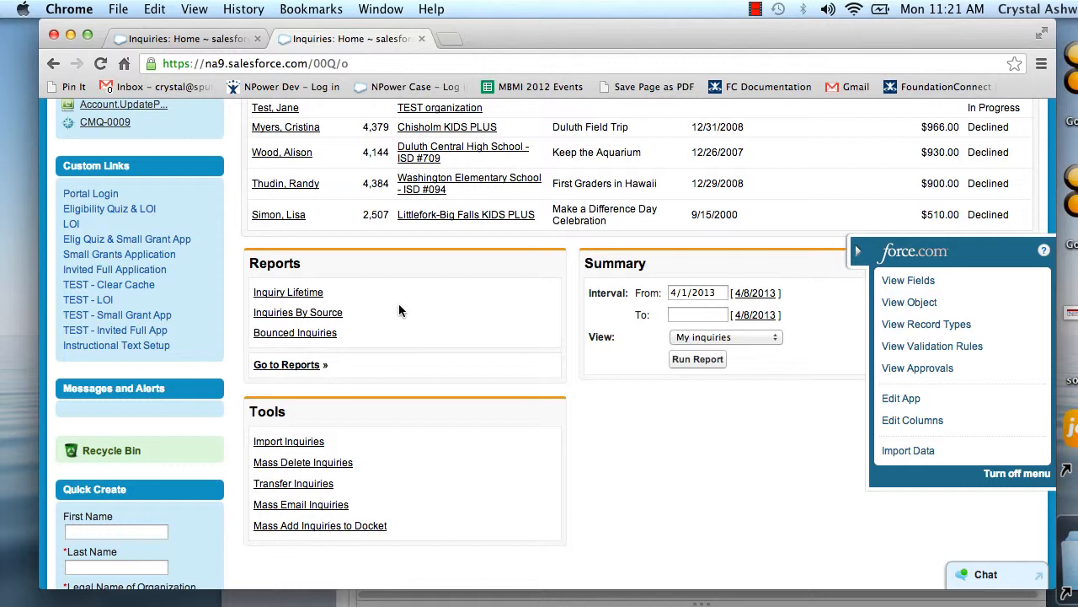
Clear the test portal's cache using the TEST - Clear Cache custom link, and close its page.
click(133, 285)
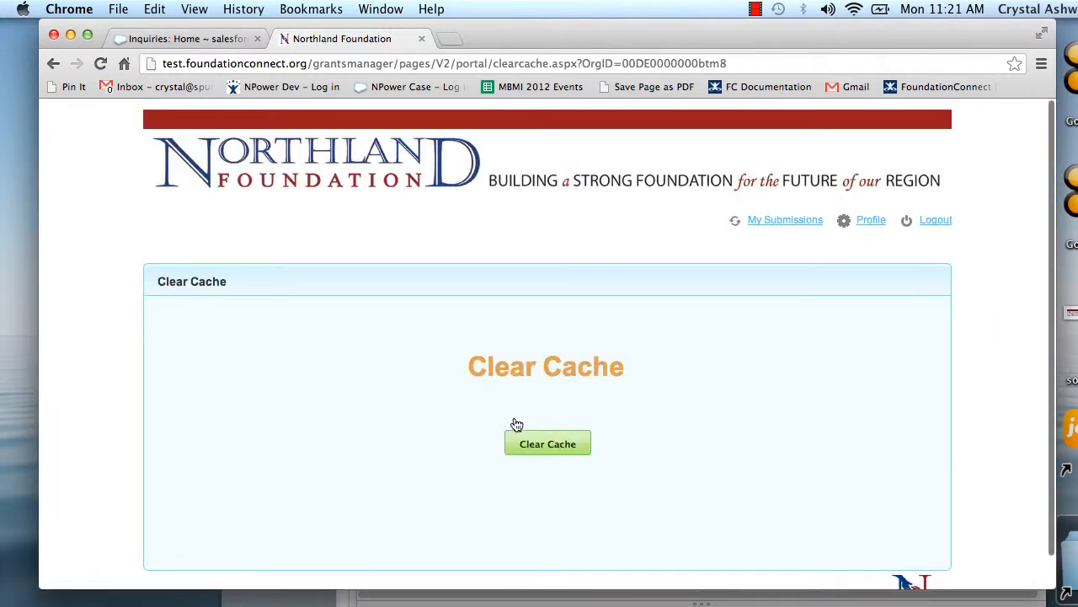
click(556, 446)
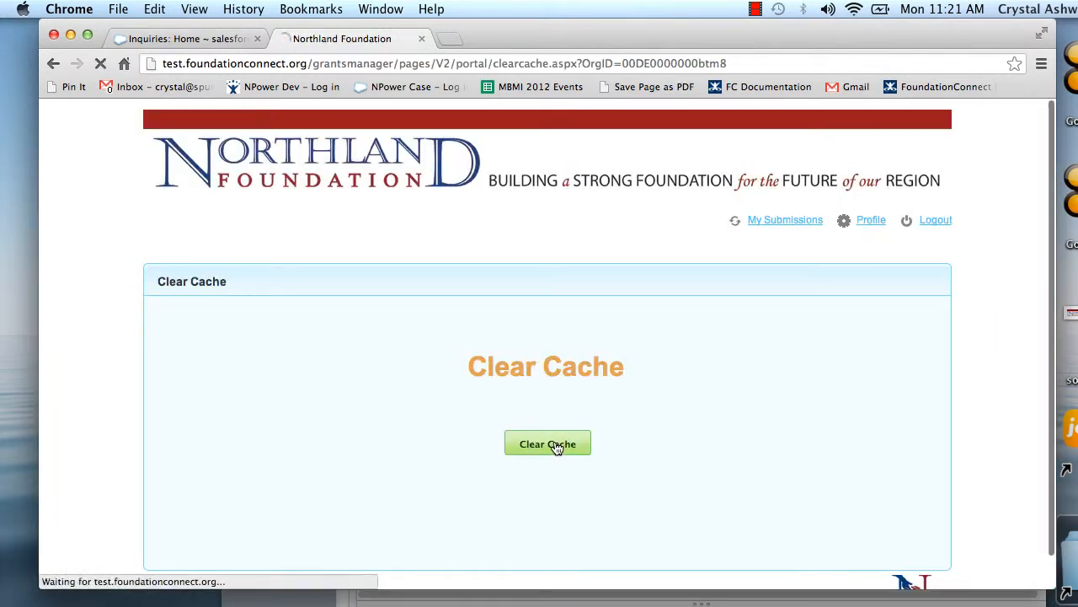
click(422, 39)
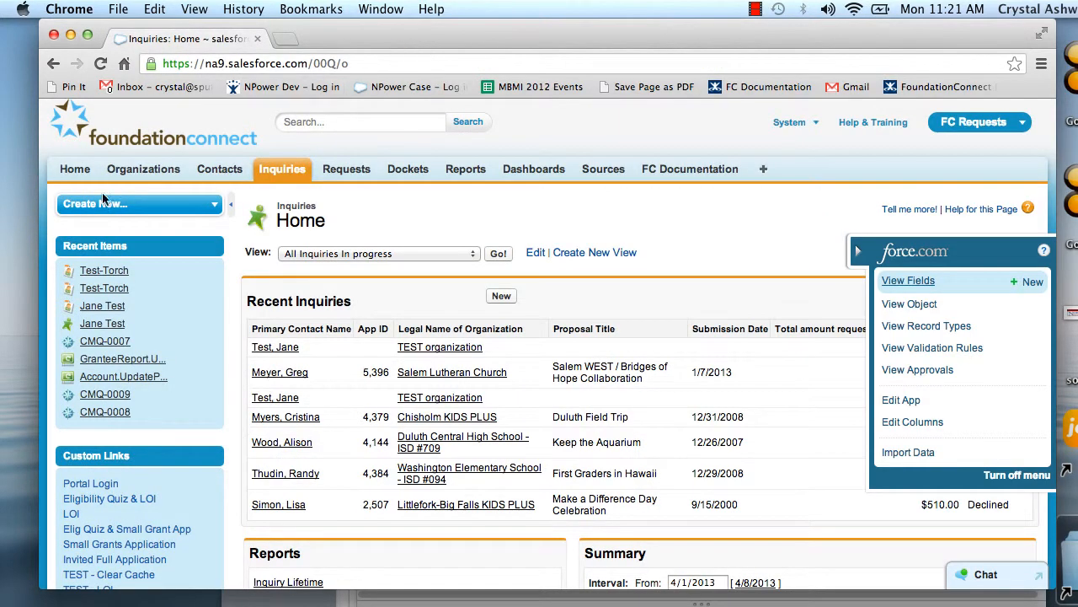
Open the TEST - LOI form and check the label and help text of the Employer Identification Number field.
scroll(110, 271, down, 5)
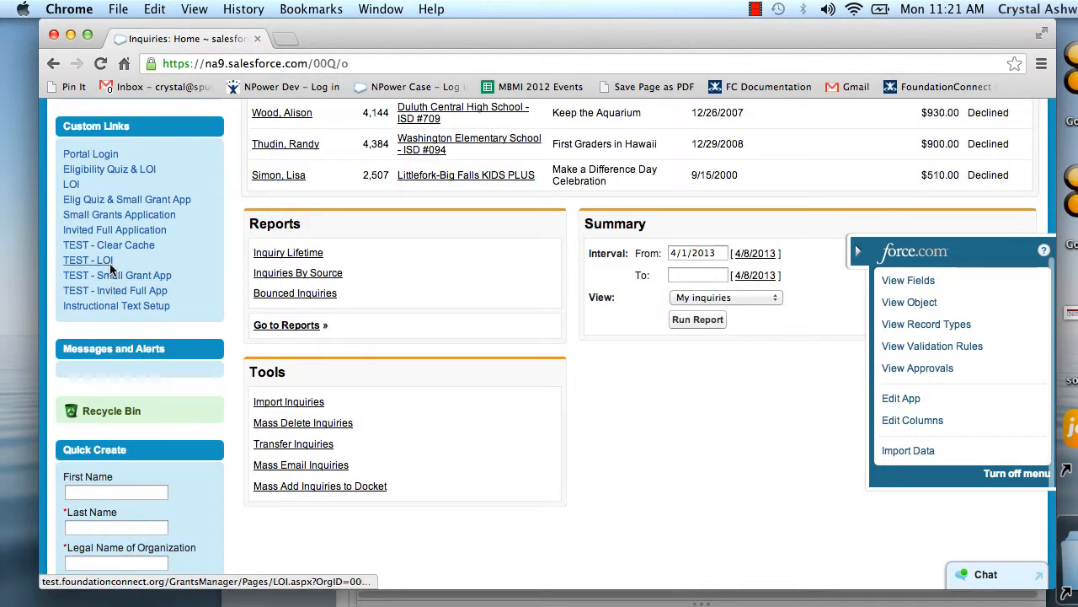
click(109, 265)
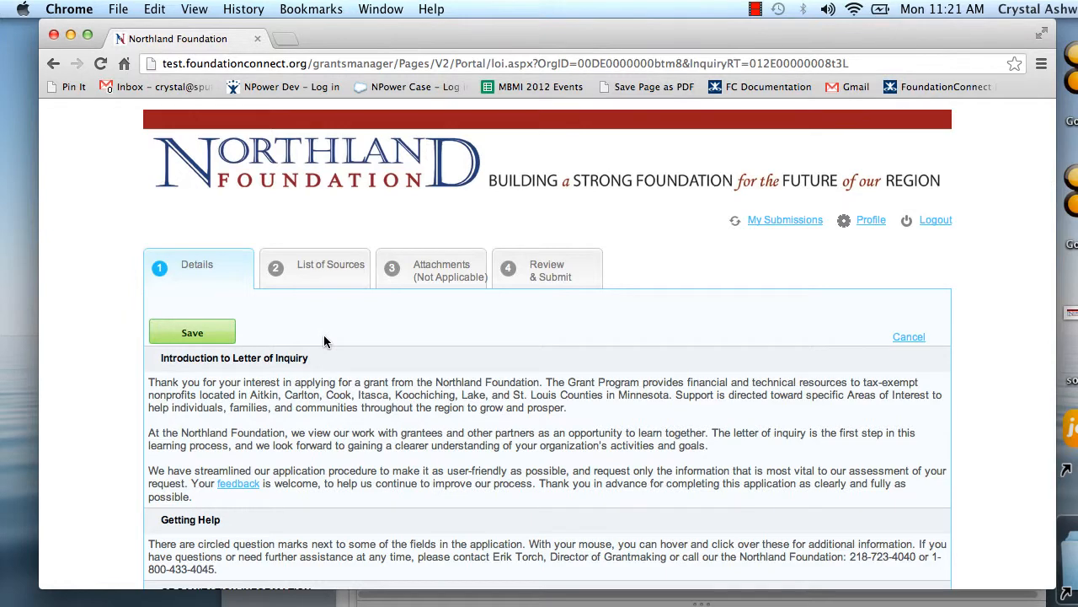
scroll(492, 402, down, 1)
scroll(492, 402, down, 10)
scroll(492, 402, down, 3)
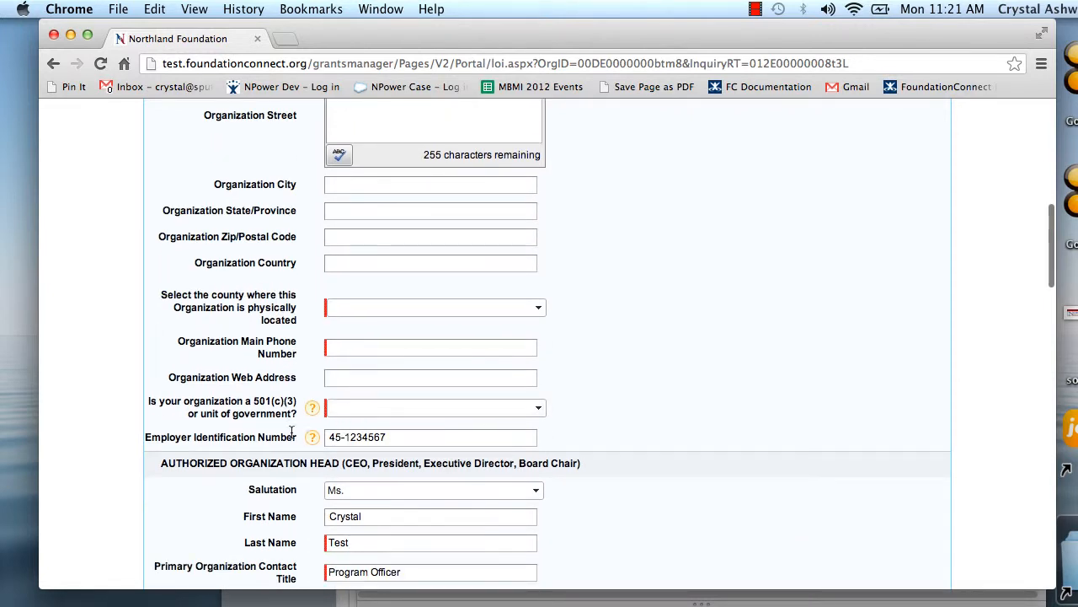
drag(296, 436, 142, 434)
click(161, 447)
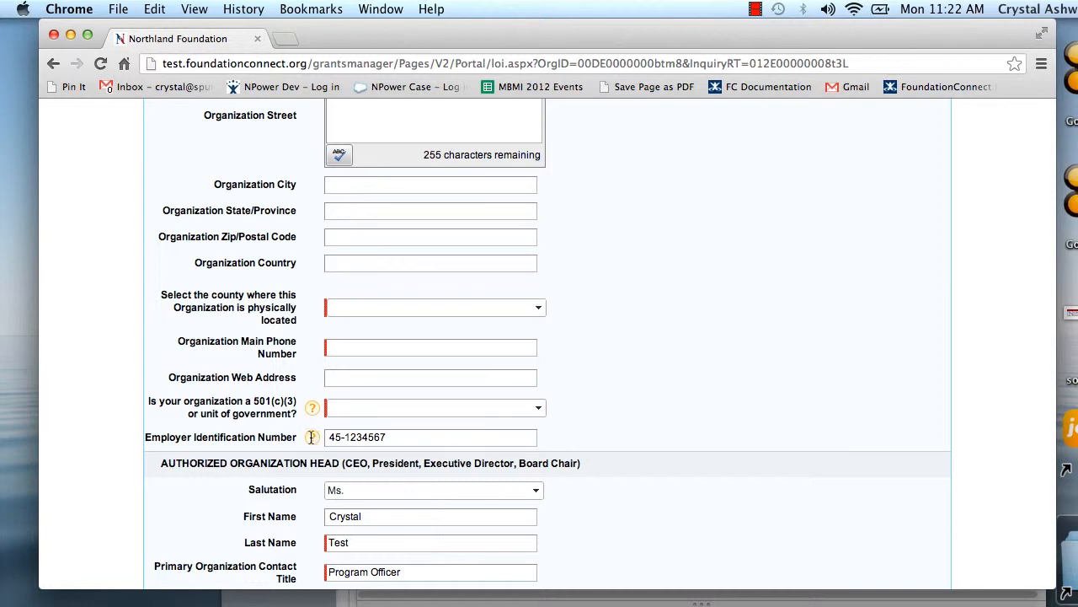
mouse_move(310, 438)
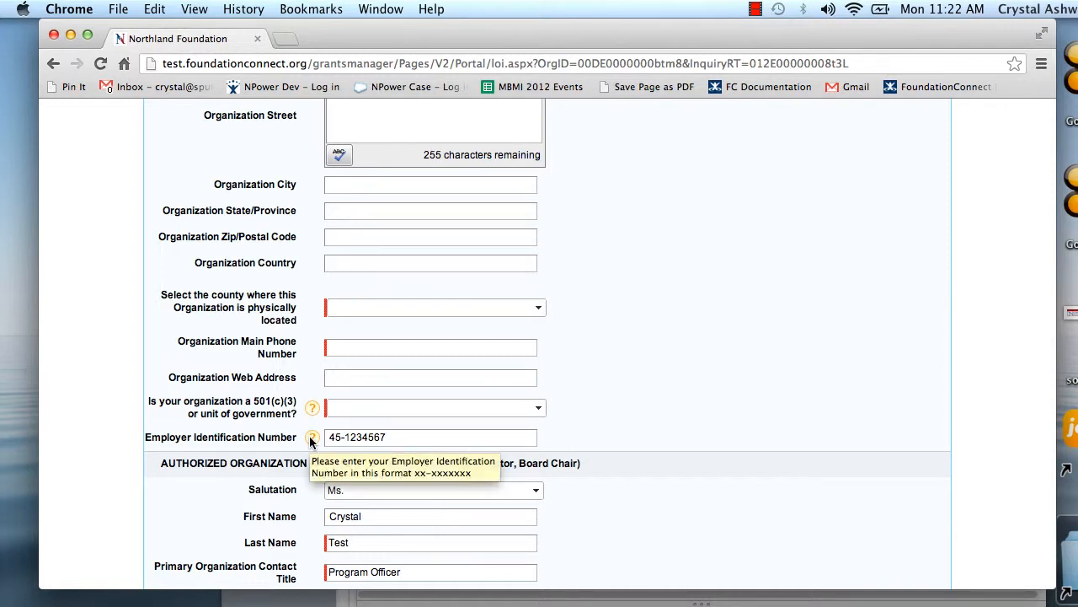